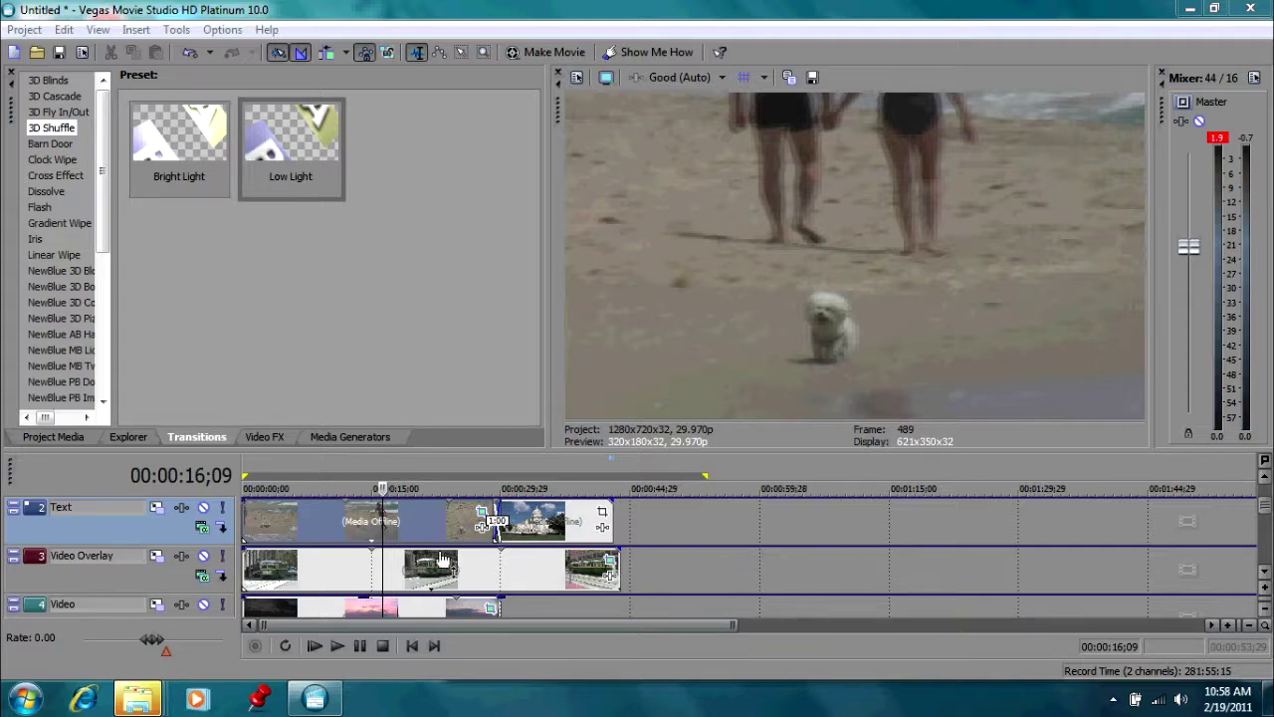
# Enlarge the dogonbeach clip's Pan/Crop frame to about 1,927 by 986 and move it so the picture sits in the video's lower-right corner.
pyautogui.click(419, 523)
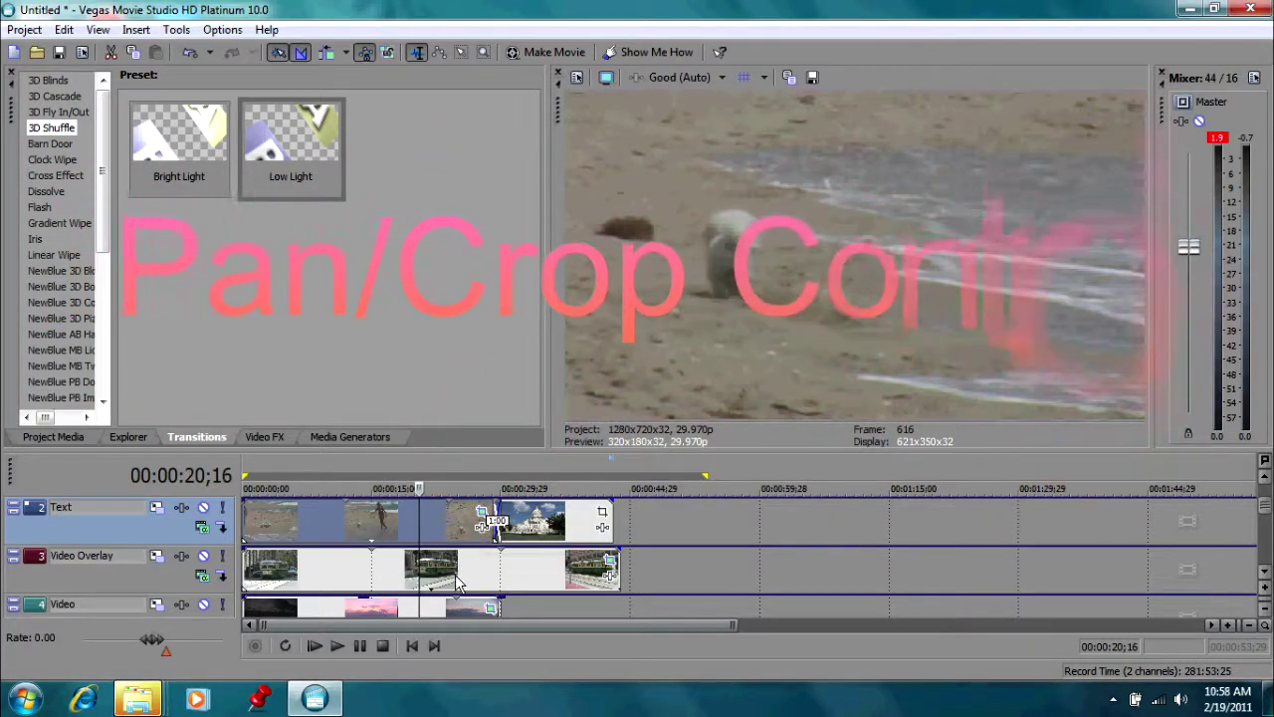
pyautogui.click(480, 516)
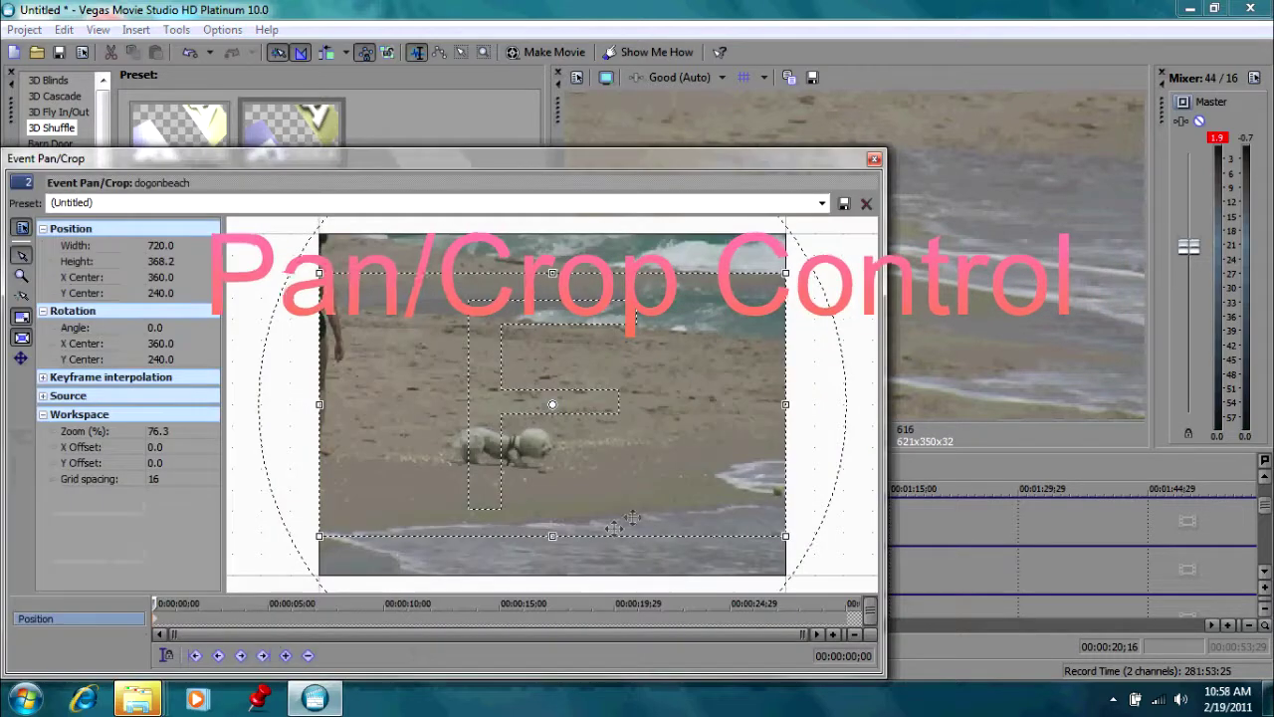
pyautogui.click(164, 432)
pyautogui.click(211, 431)
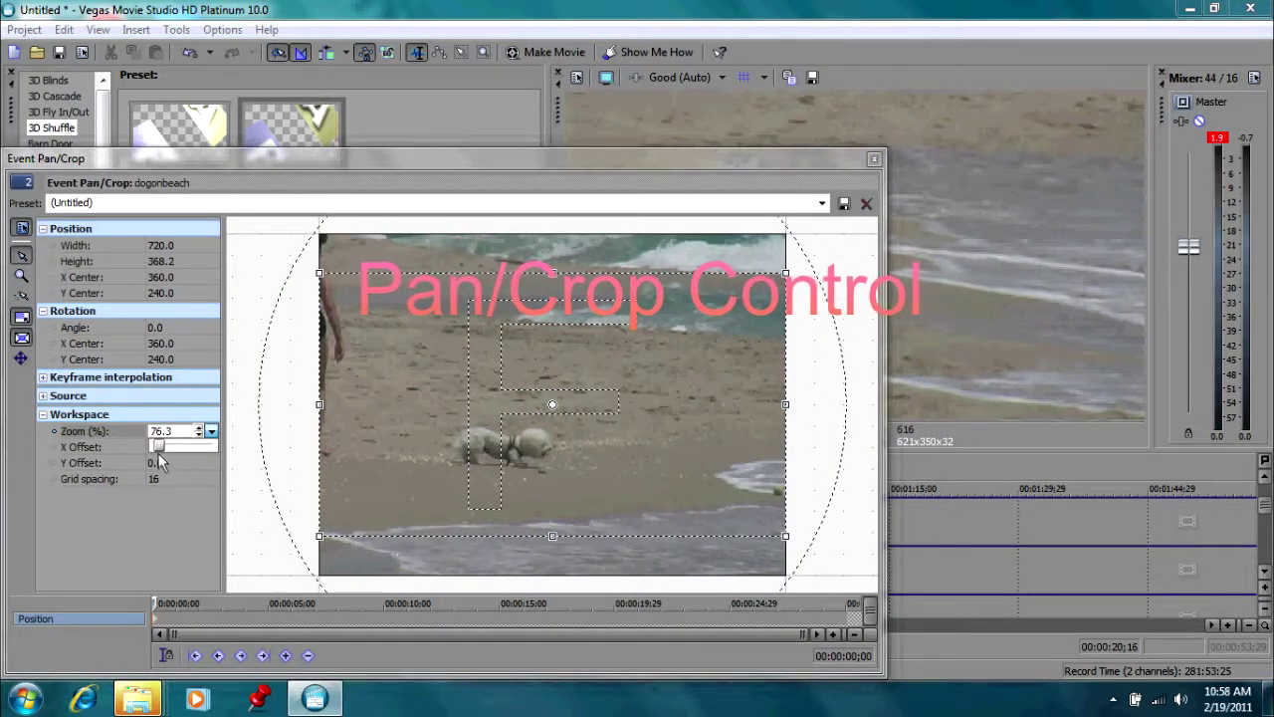
pyautogui.moveTo(155, 445); pyautogui.dragTo(155, 448)
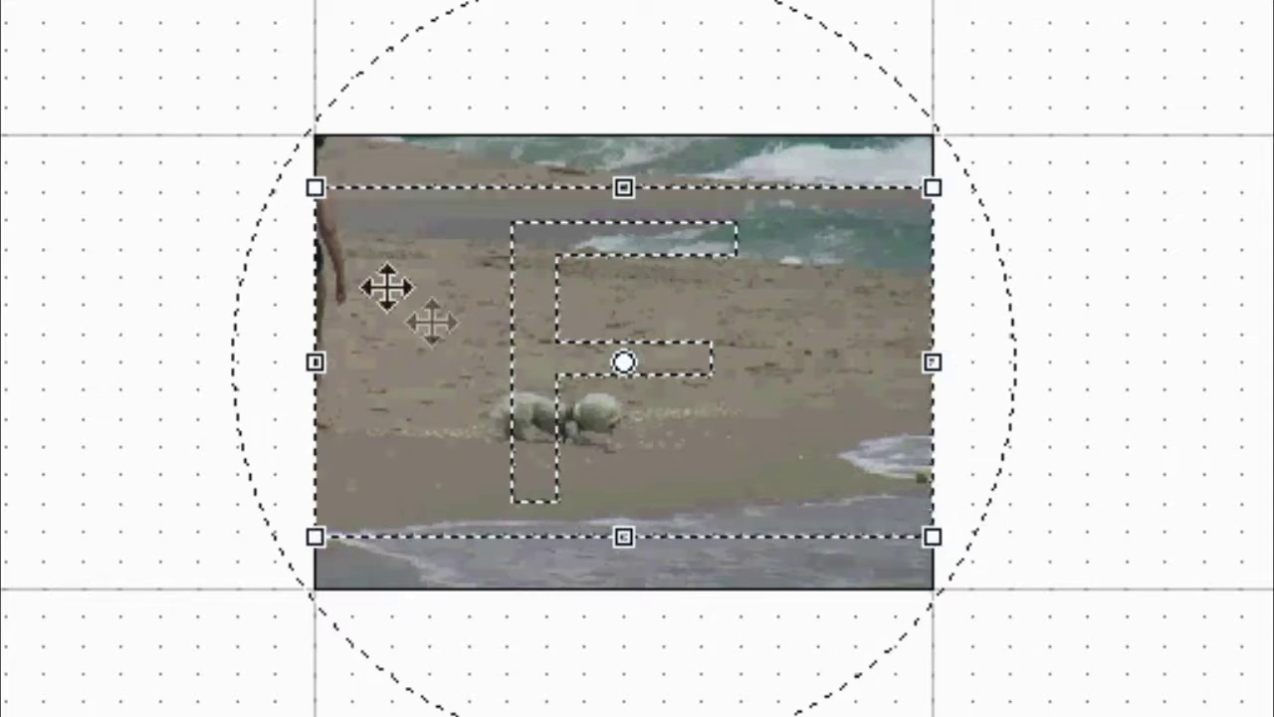
pyautogui.moveTo(306, 185); pyautogui.dragTo(0, 0)
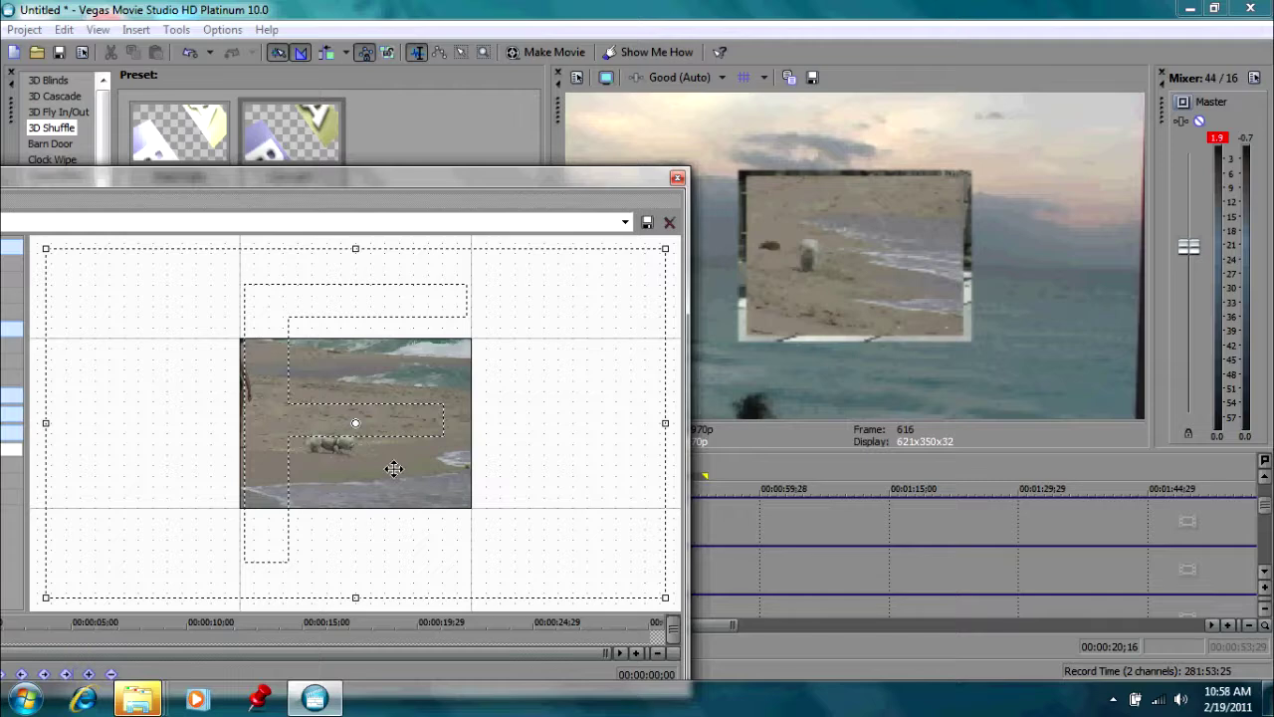
pyautogui.moveTo(389, 469)
pyautogui.mouseDown()
pyautogui.moveTo(358, 452)
pyautogui.moveTo(288, 457)
pyautogui.moveTo(185, 365)
pyautogui.moveTo(207, 373)
pyautogui.mouseUp()
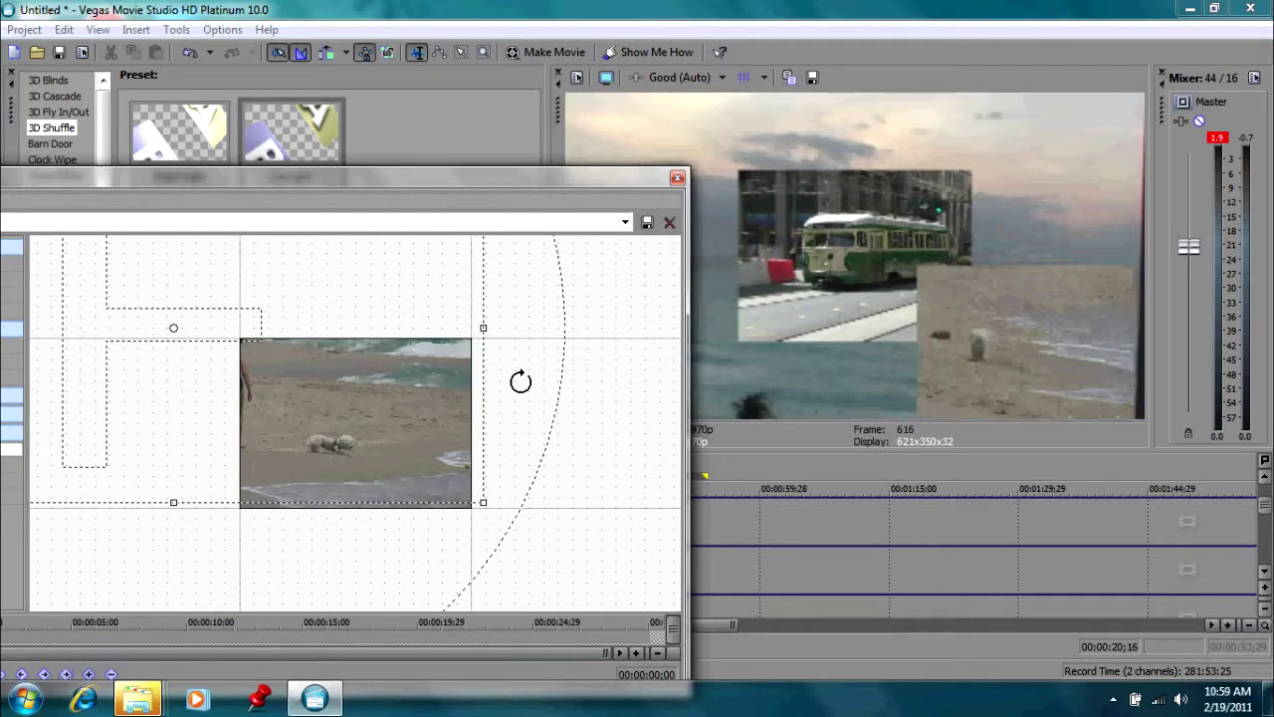
pyautogui.click(677, 178)
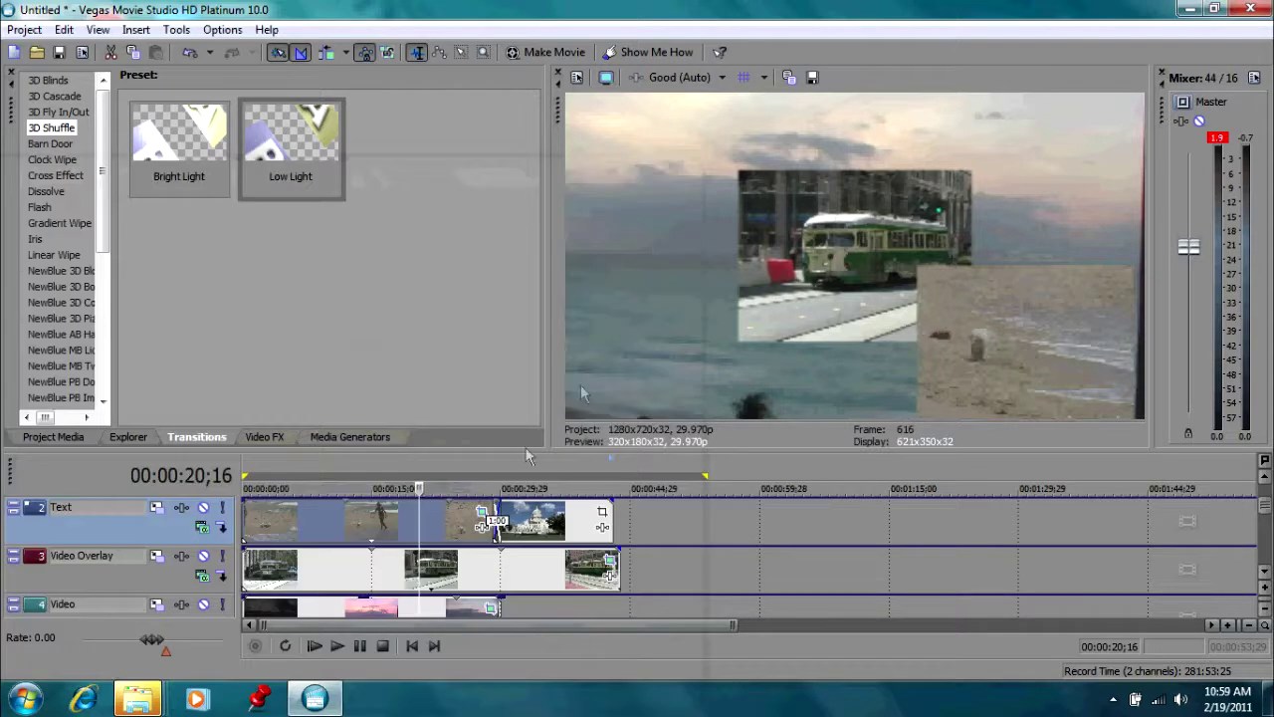
# Shrink the cablecar clip's Pan/Crop frame around its centre to about 571 by 292 so the picture fills the video.
pyautogui.click(606, 561)
pyautogui.moveTo(335, 186); pyautogui.dragTo(579, 202)
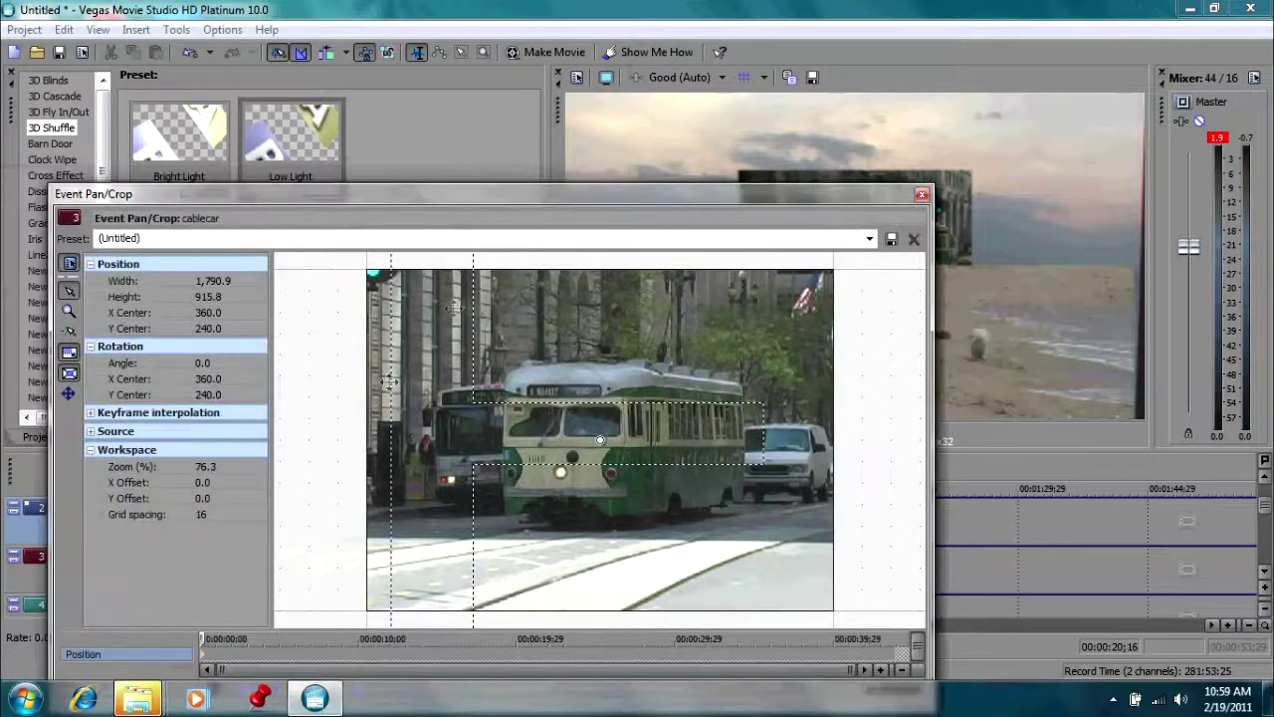
pyautogui.click(206, 468)
pyautogui.click(260, 483)
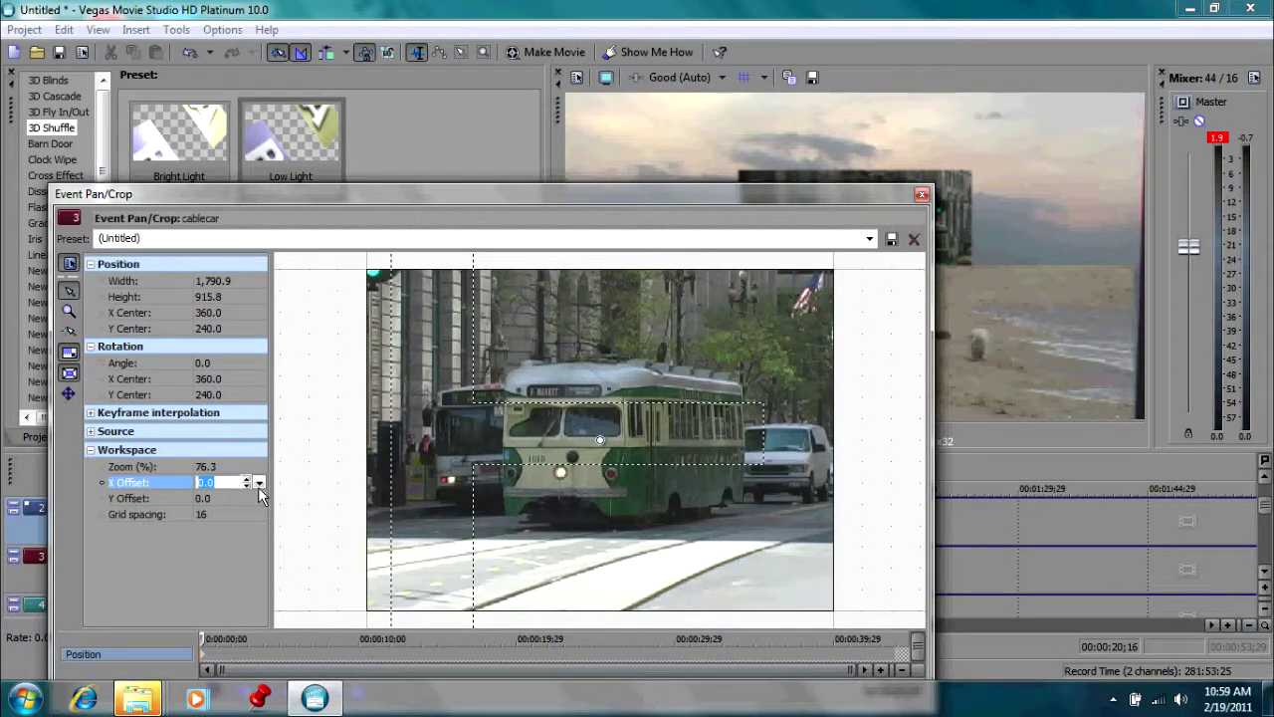
pyautogui.click(260, 470)
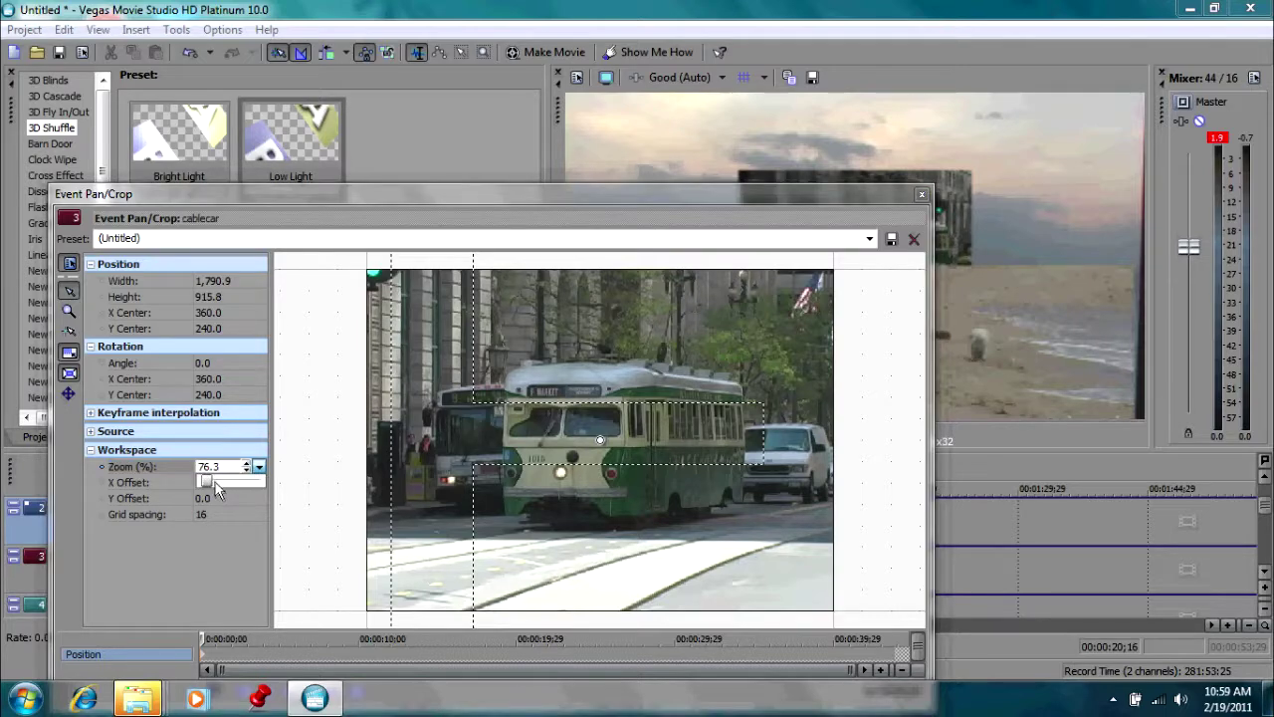
pyautogui.moveTo(209, 484); pyautogui.dragTo(199, 485)
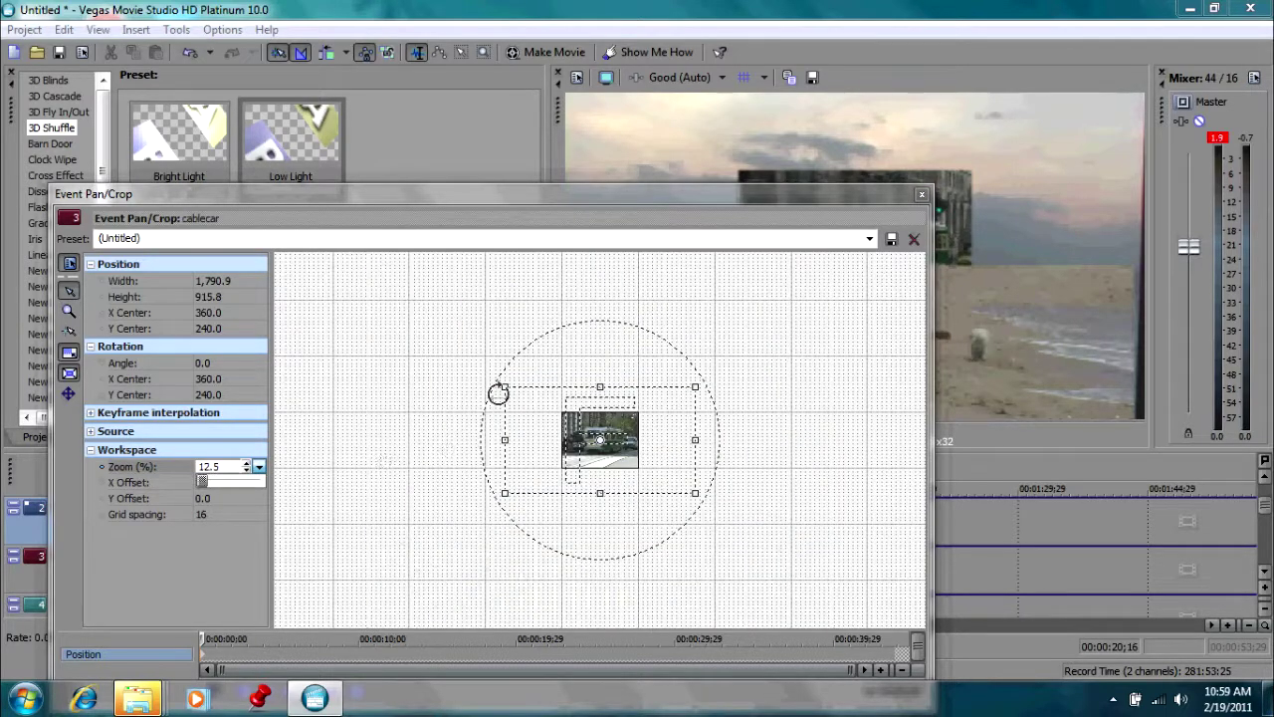
pyautogui.moveTo(502, 386); pyautogui.dragTo(537, 422)
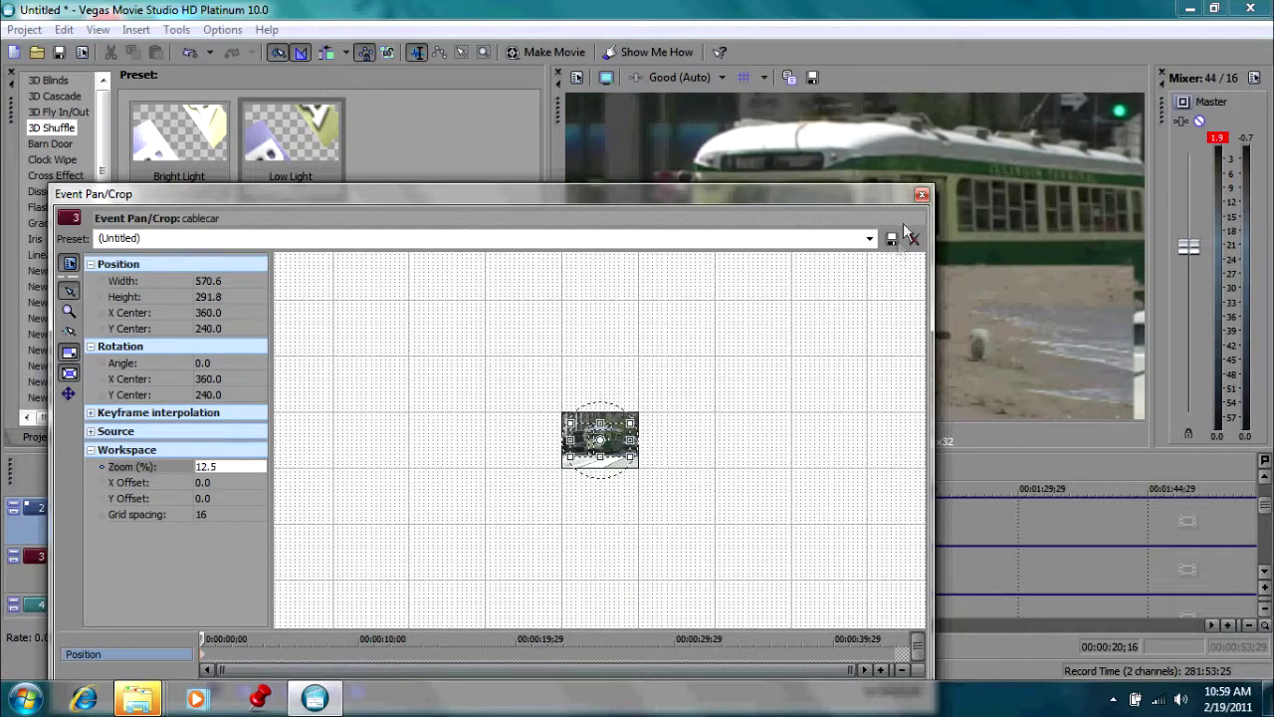
pyautogui.click(921, 194)
# Enlarge the cablecar clip's Pan/Crop frame around its centre to about 1,719 by 879, making it a small overlay picture.
pyautogui.click(349, 516)
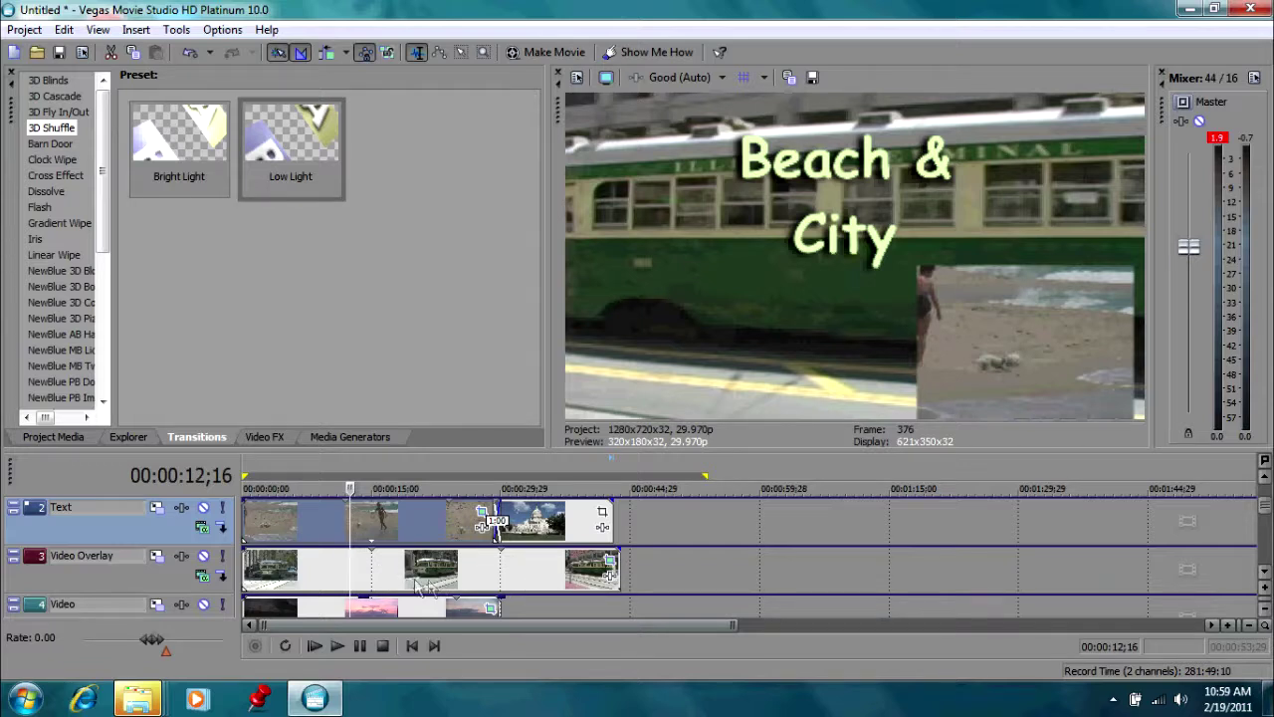
pyautogui.click(370, 568)
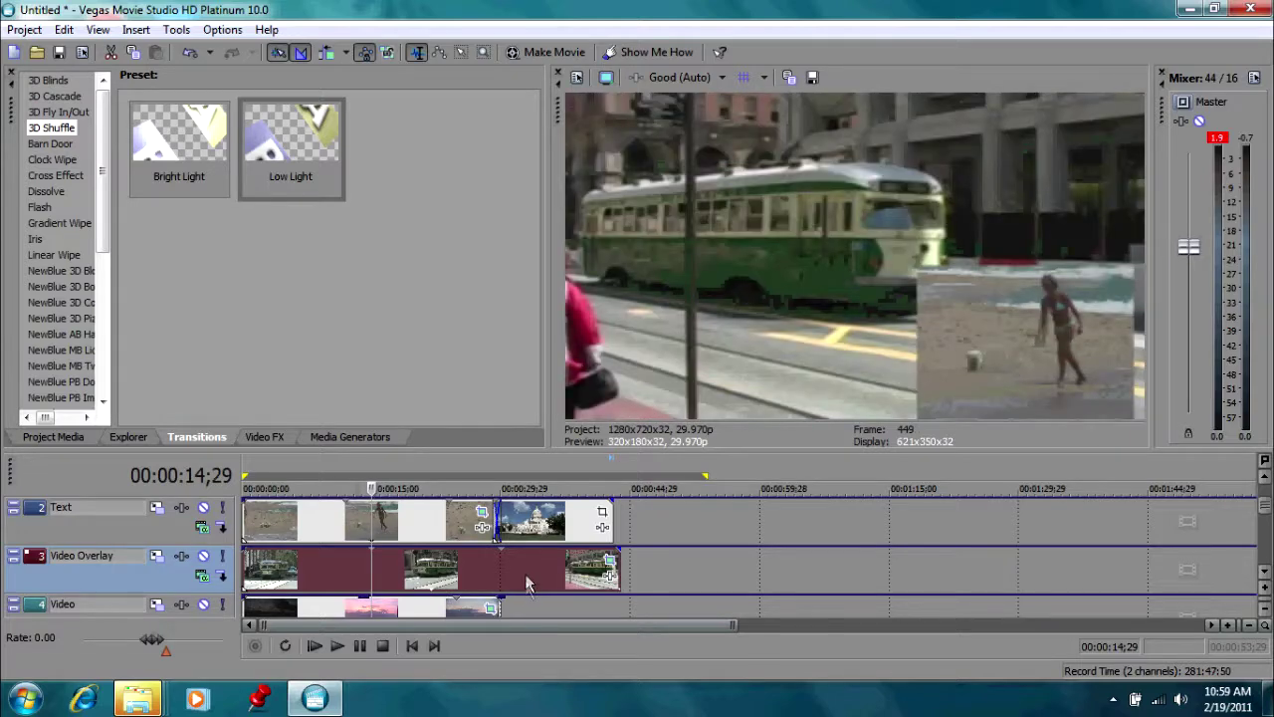
pyautogui.click(609, 565)
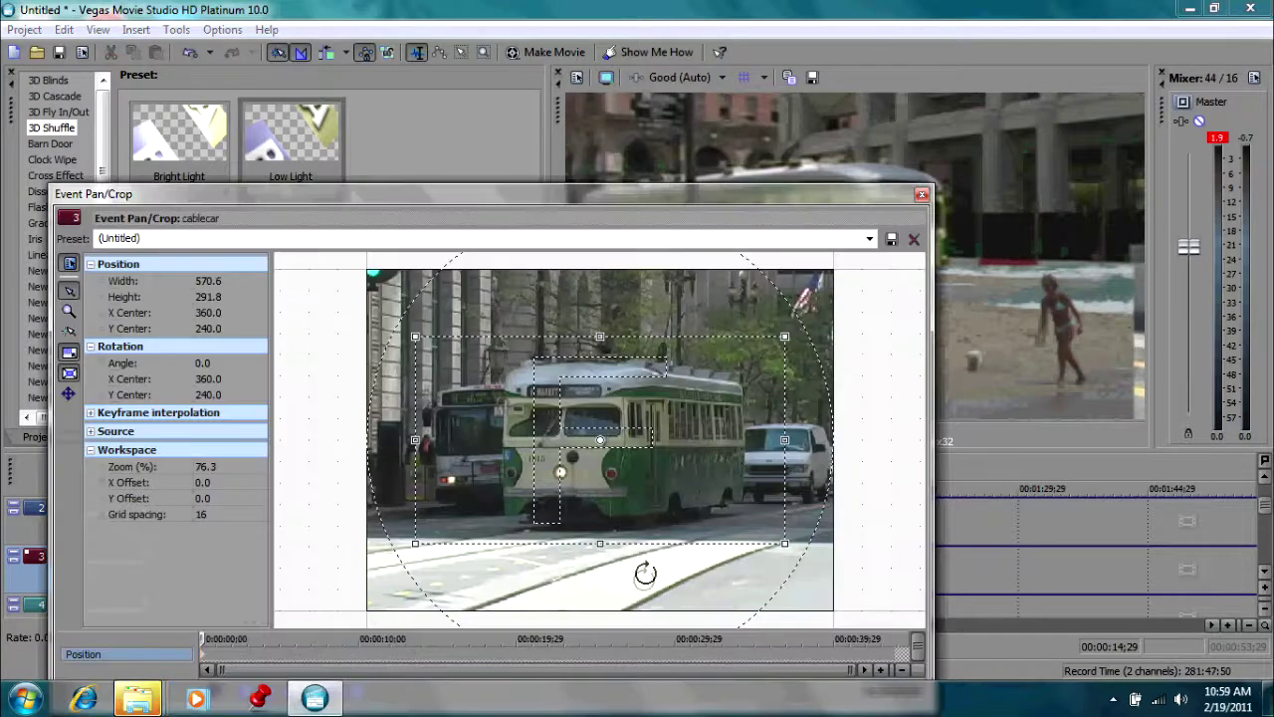
pyautogui.click(227, 470)
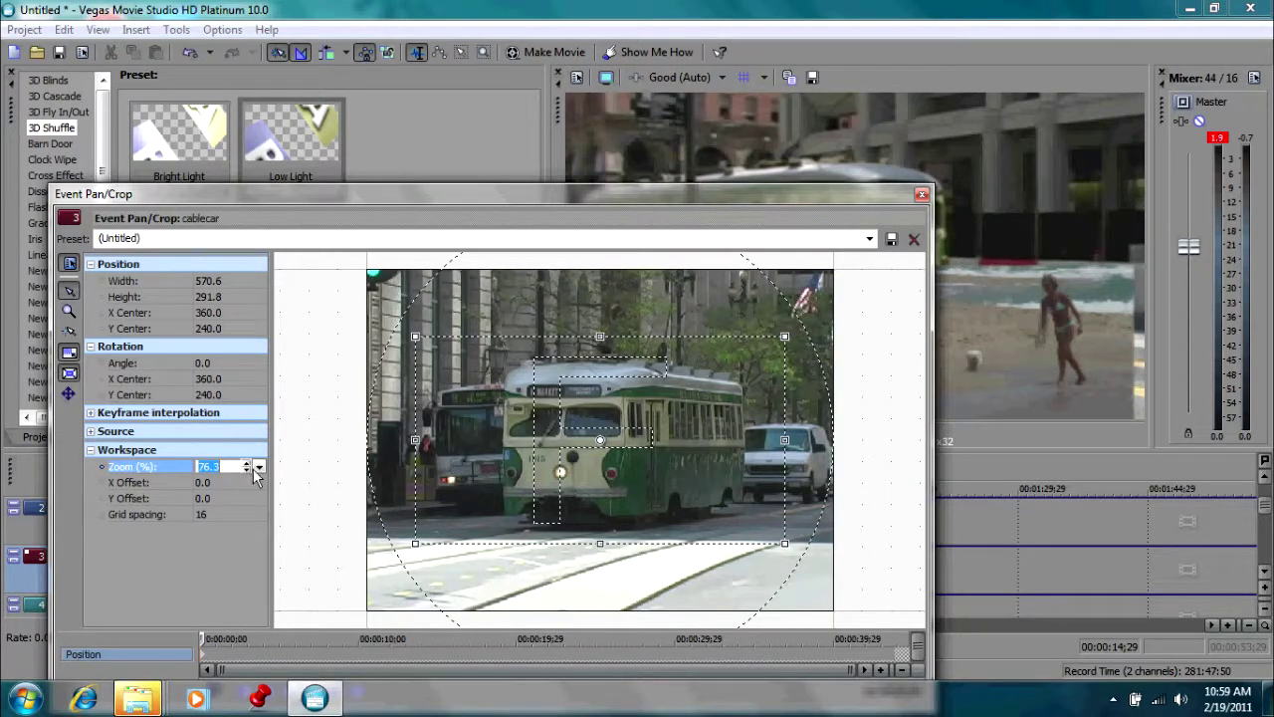
pyautogui.click(259, 468)
pyautogui.moveTo(205, 483); pyautogui.dragTo(201, 476)
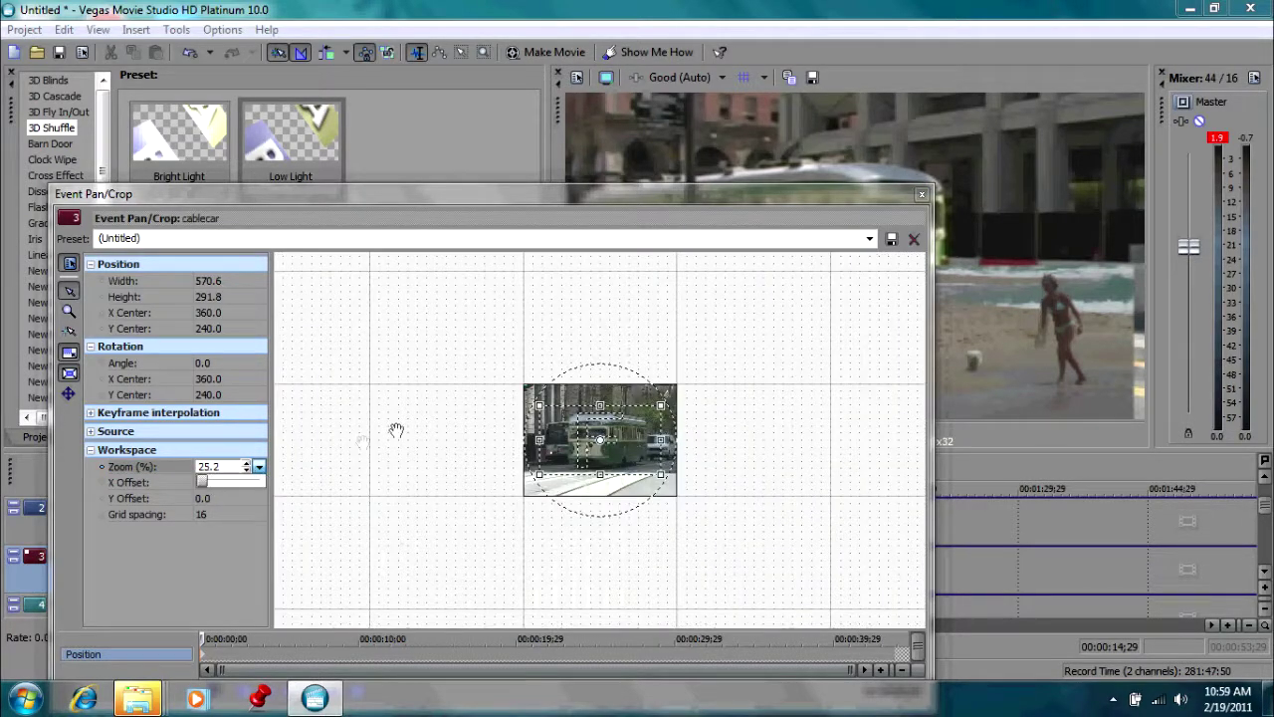
pyautogui.click(538, 406)
pyautogui.moveTo(538, 406); pyautogui.dragTo(416, 336)
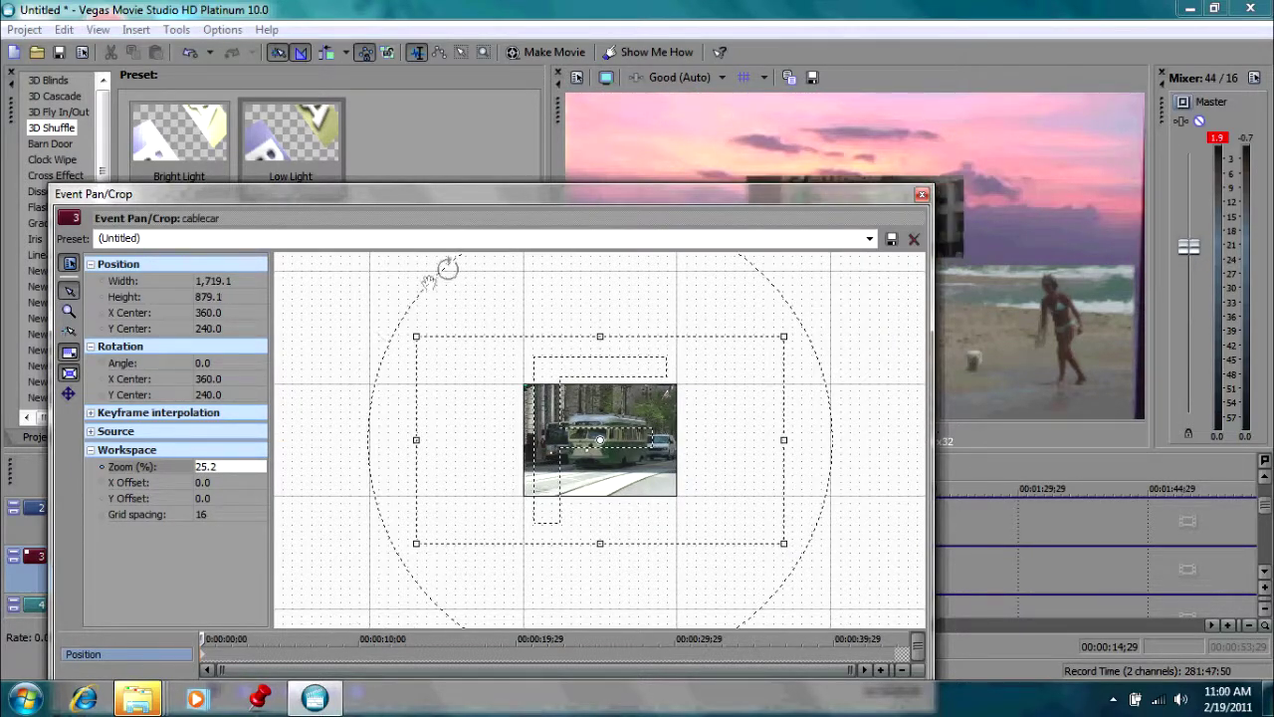
# Move the cablecar crop frame's centre to about X 796.5, Y 402.7, placing the picture in the video's upper-left corner.
pyautogui.moveTo(484, 196); pyautogui.dragTo(309, 255)
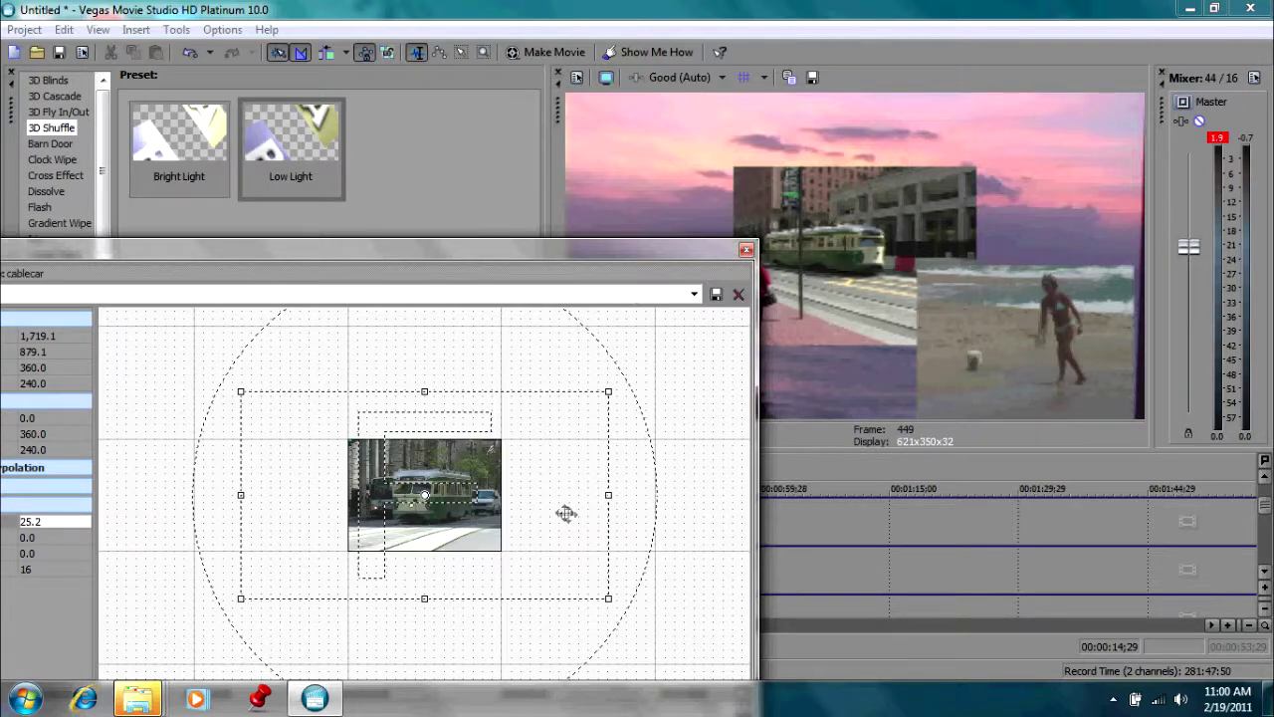
pyautogui.scroll(-3, 560, 511)
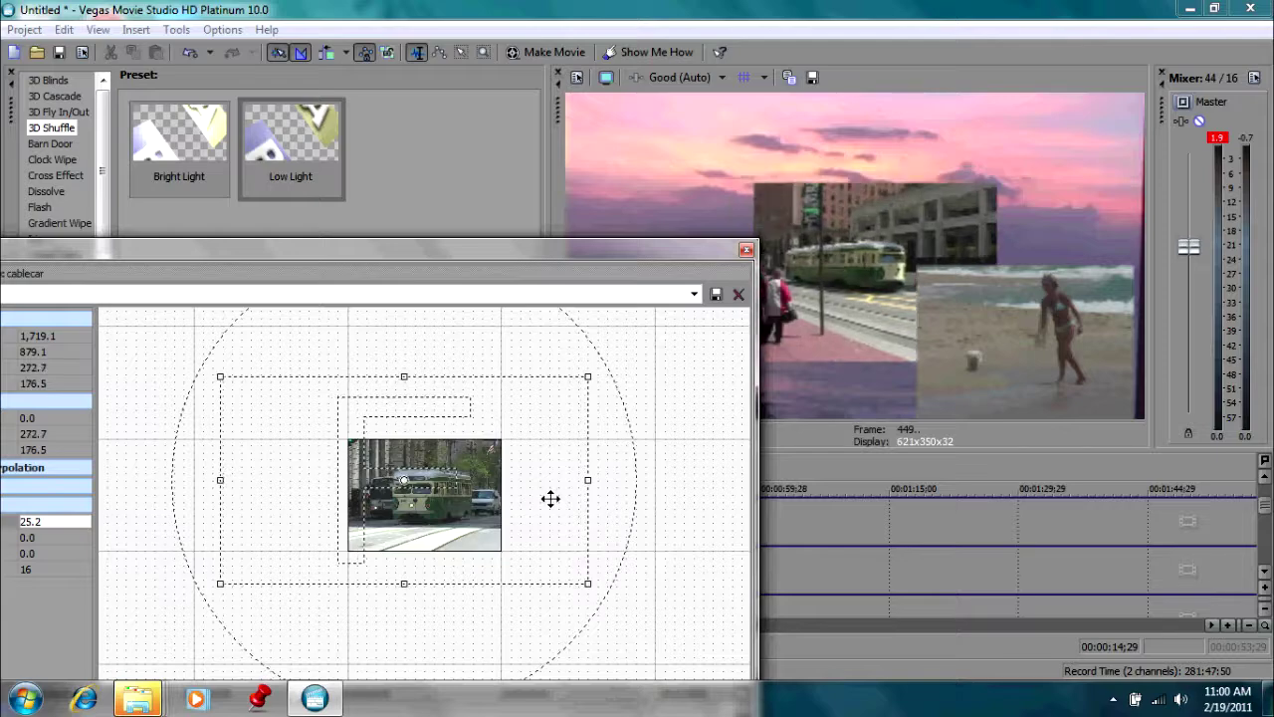
pyautogui.moveTo(583, 516); pyautogui.dragTo(652, 551)
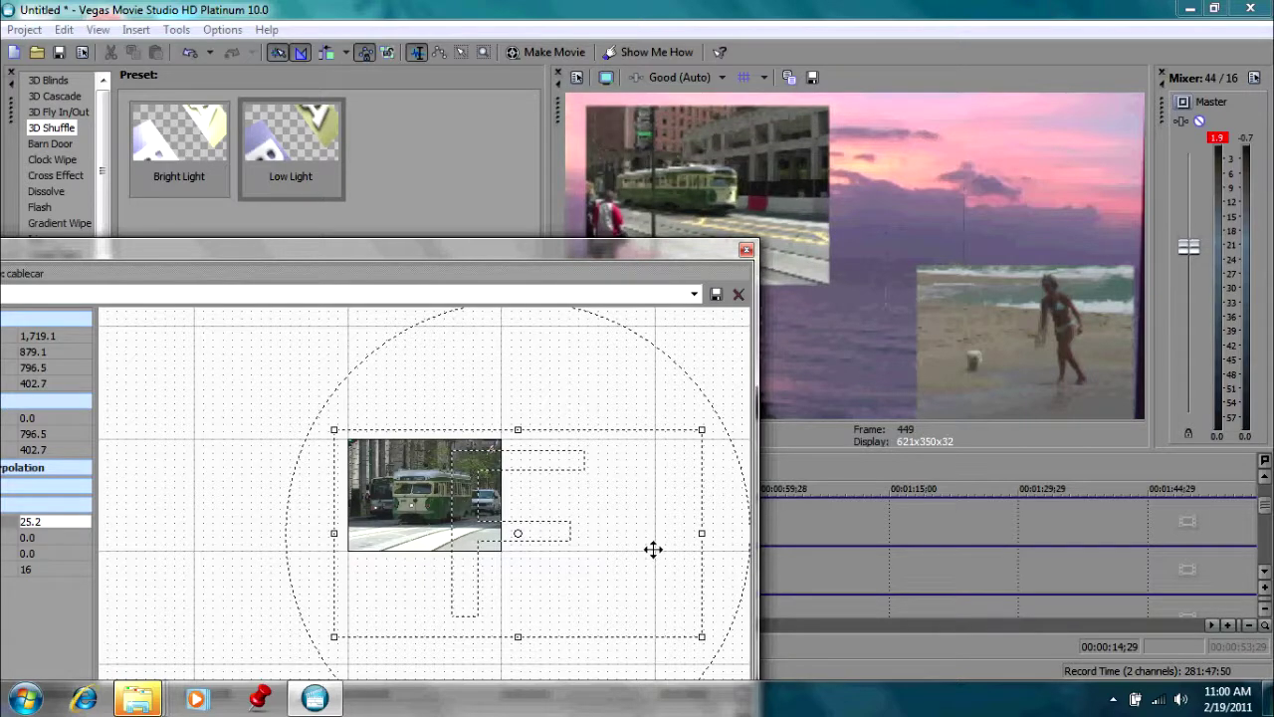
pyautogui.click(747, 251)
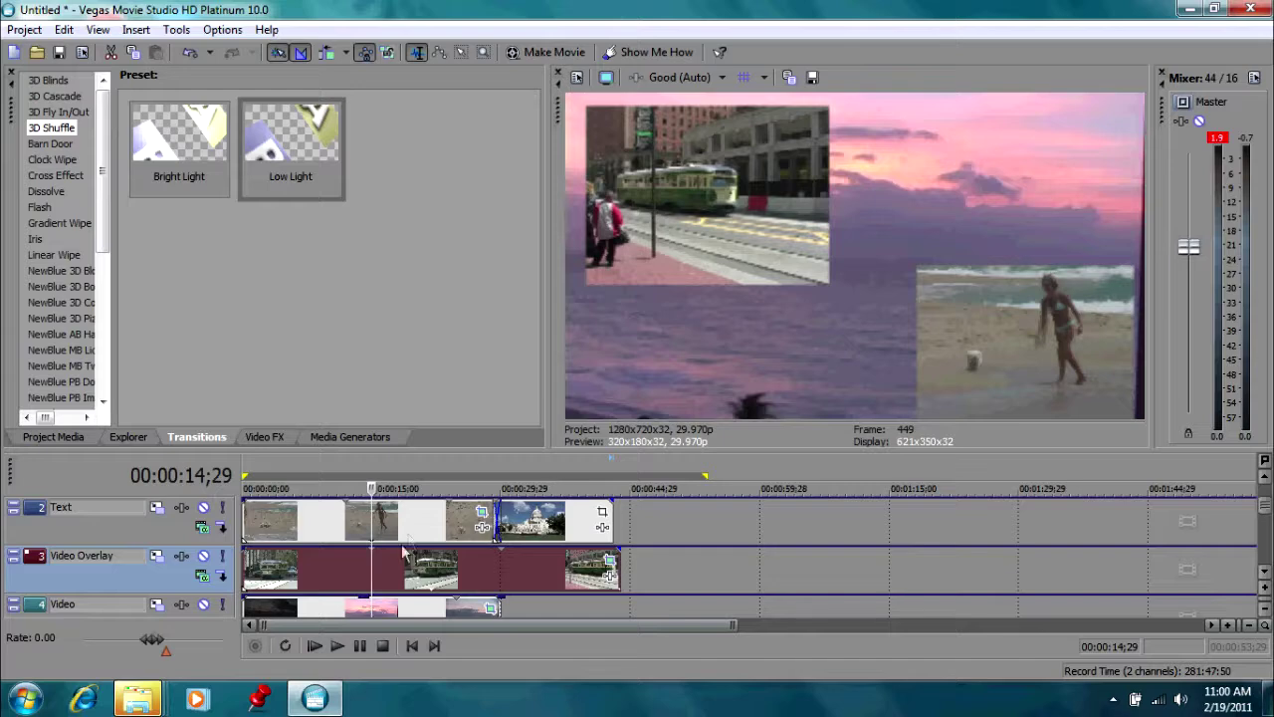
# Reposition the dogonbeach clip's Pan/Crop frame so its picture sits in the video's upper right, beside the cablecar picture.
pyautogui.click(334, 509)
pyautogui.click(318, 564)
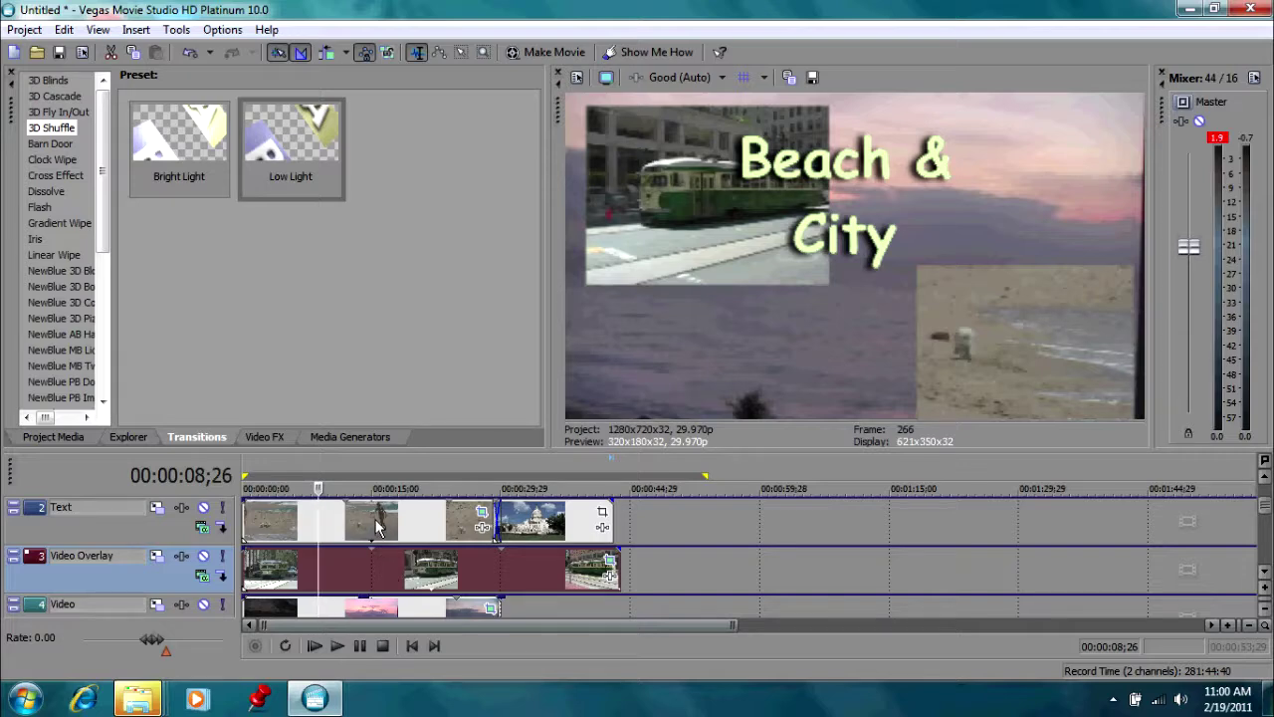
pyautogui.click(373, 524)
pyautogui.click(480, 514)
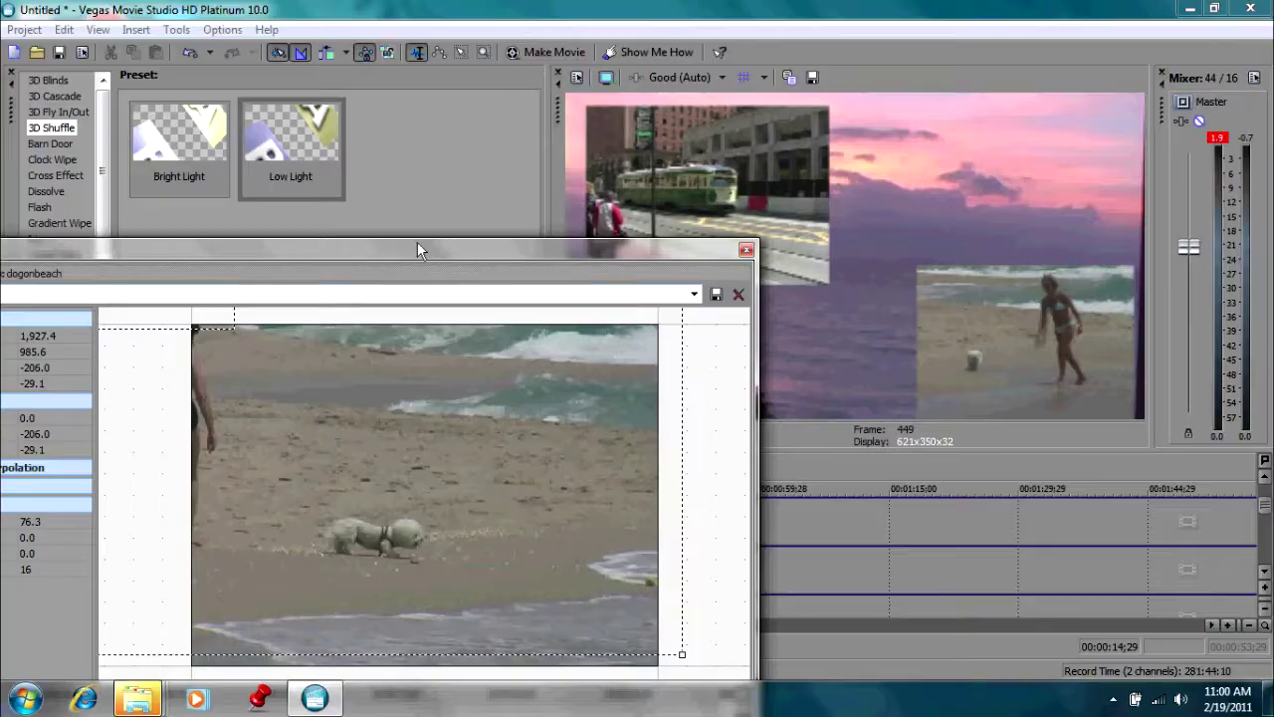
pyautogui.moveTo(417, 242); pyautogui.dragTo(518, 184)
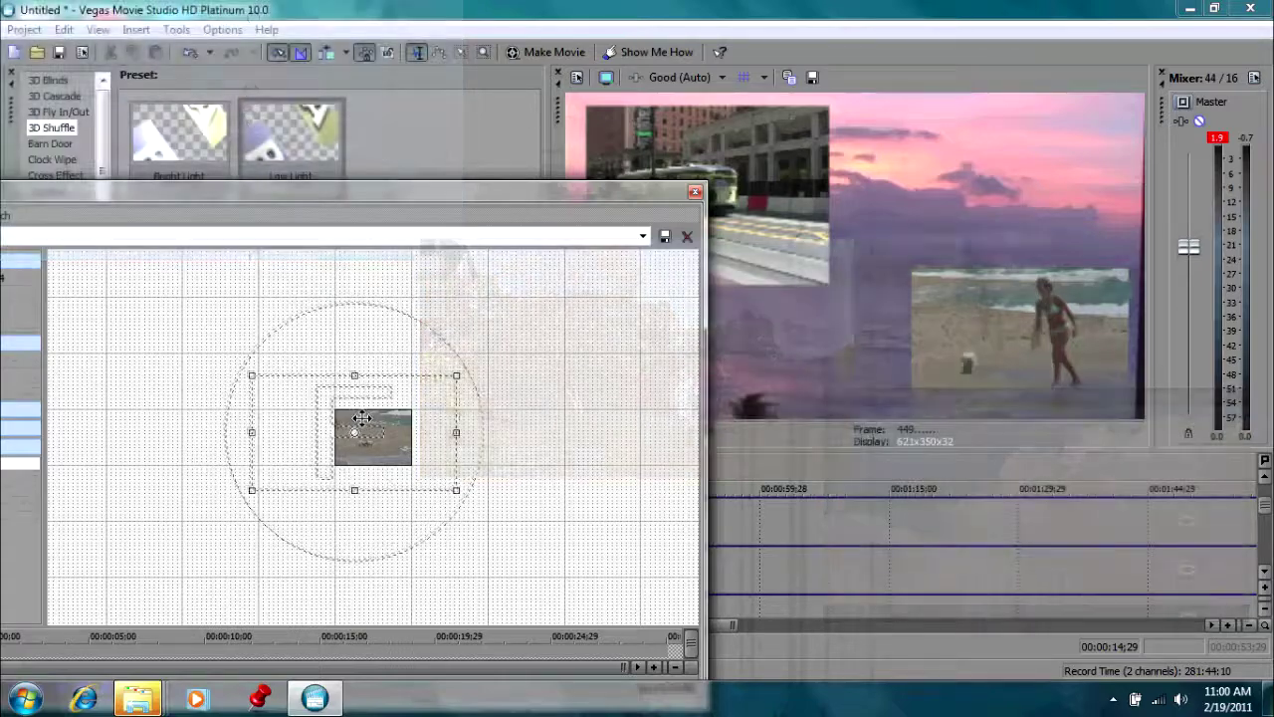
pyautogui.moveTo(362, 418); pyautogui.dragTo(324, 438)
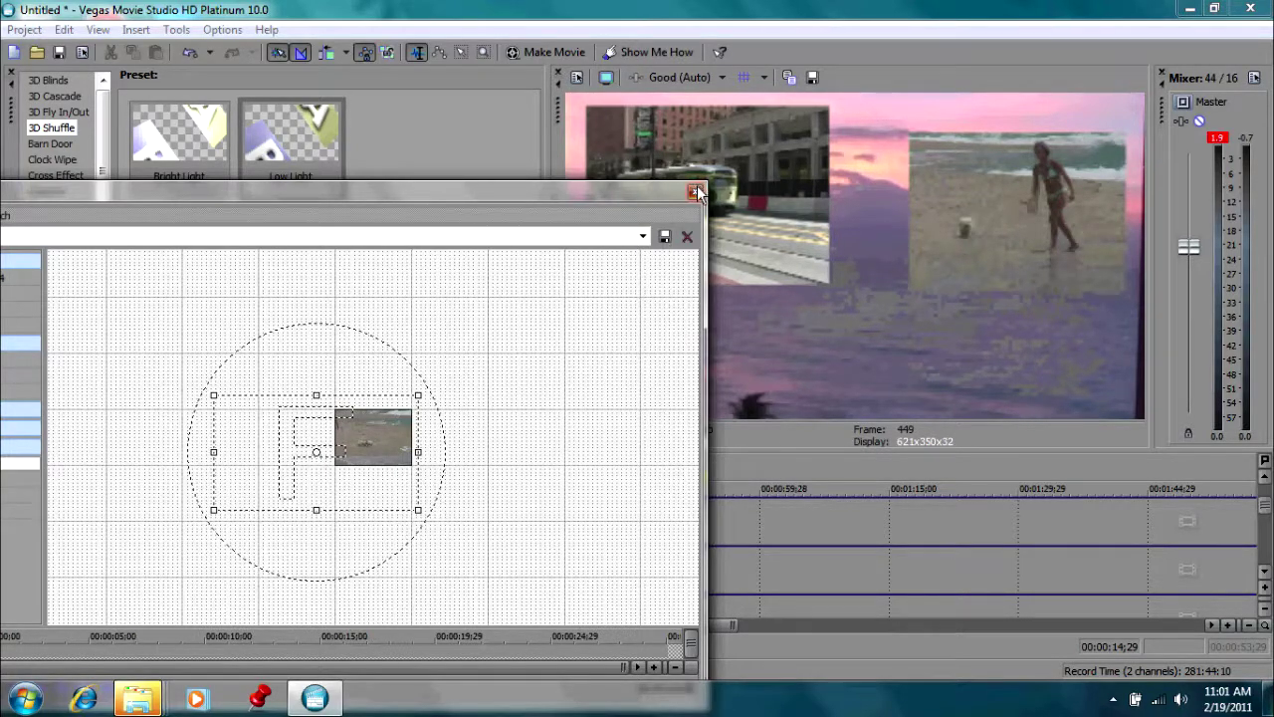
pyautogui.click(694, 191)
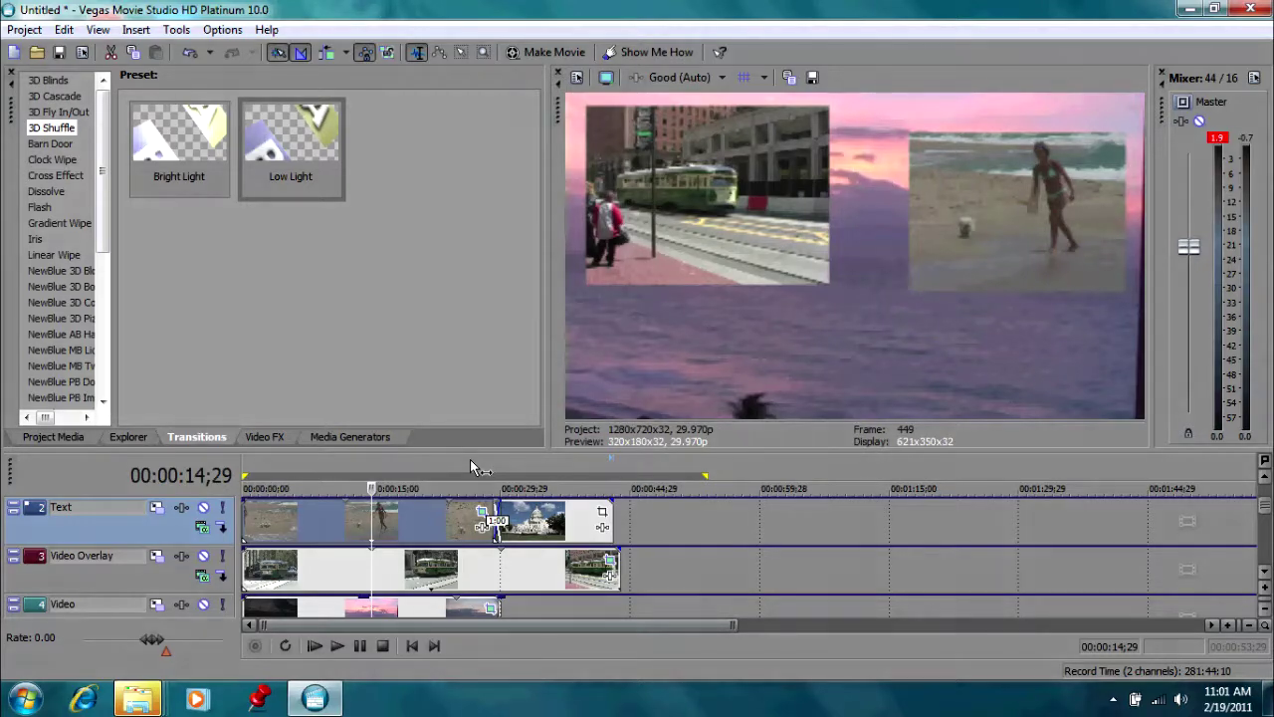